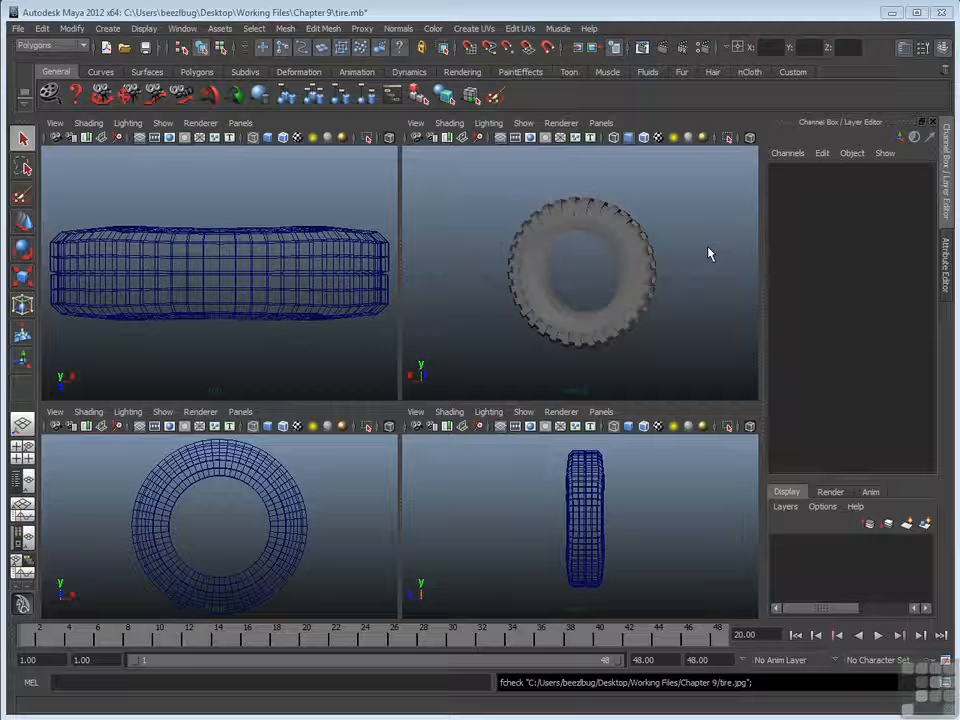
Step: Open the Hypershade, narrow its window so the tire stays visible, and create a new Blinn material
{"action": "left_click", "coordinate": [624, 262]}
{"action": "key", "text": "4"}
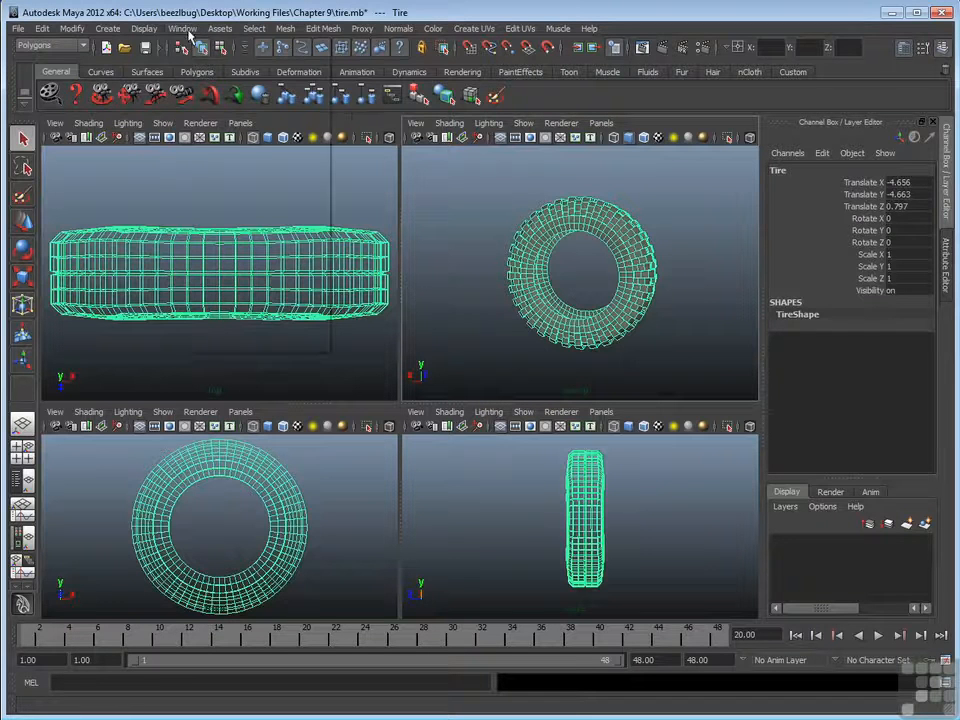
{"action": "left_click", "coordinate": [185, 29]}
{"action": "mouse_move", "coordinate": [300, 65]}
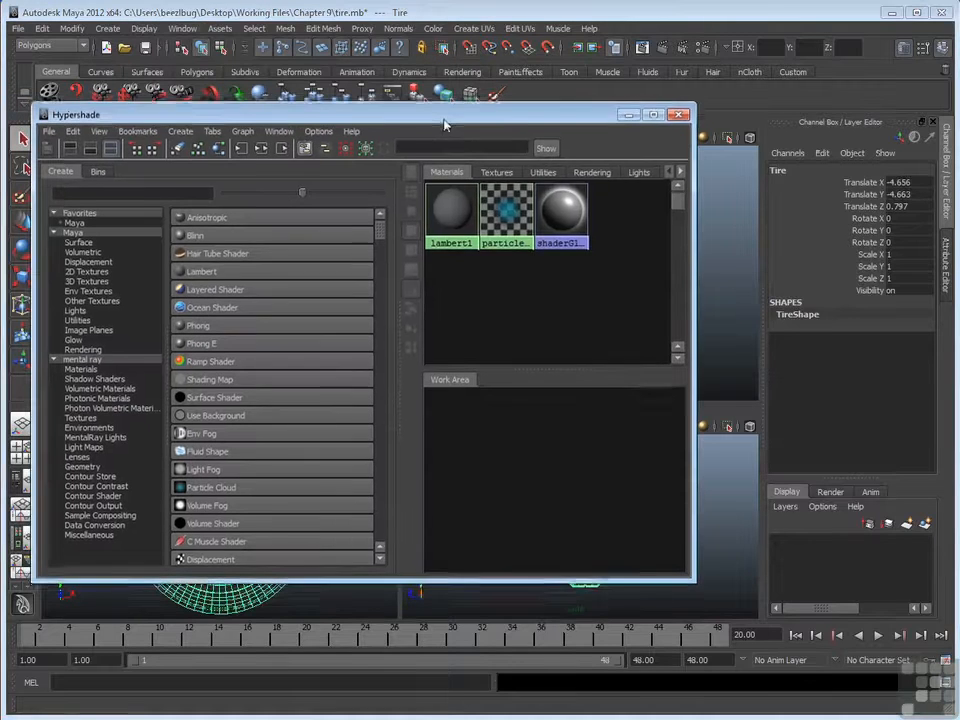
{"action": "left_click_drag", "start_coordinate": [696, 281], "coordinate": [508, 281]}
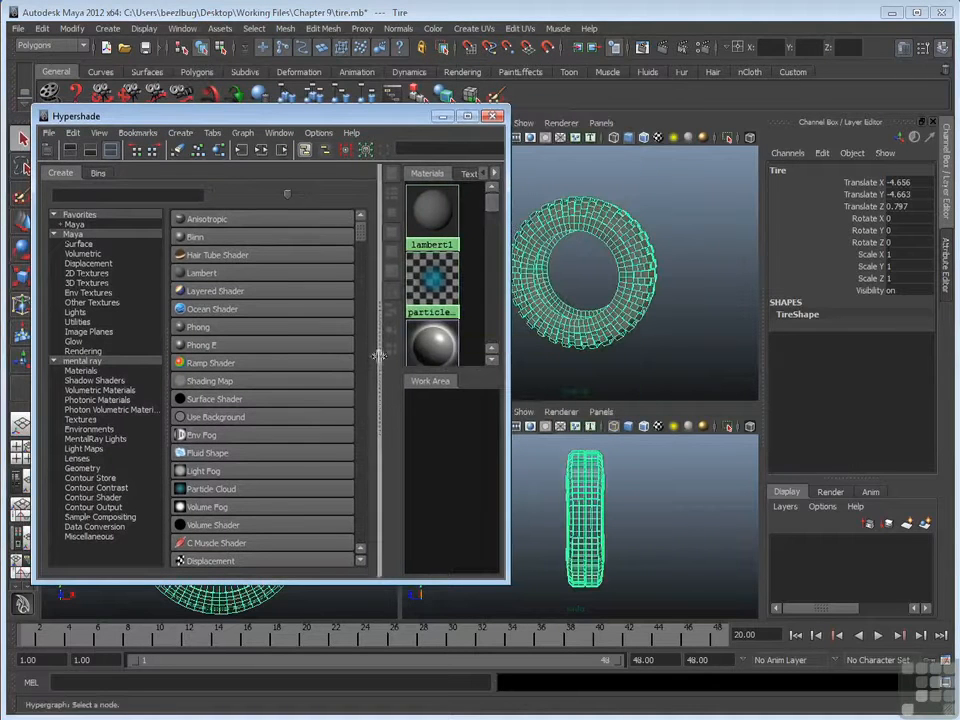
{"action": "left_click", "coordinate": [205, 238]}
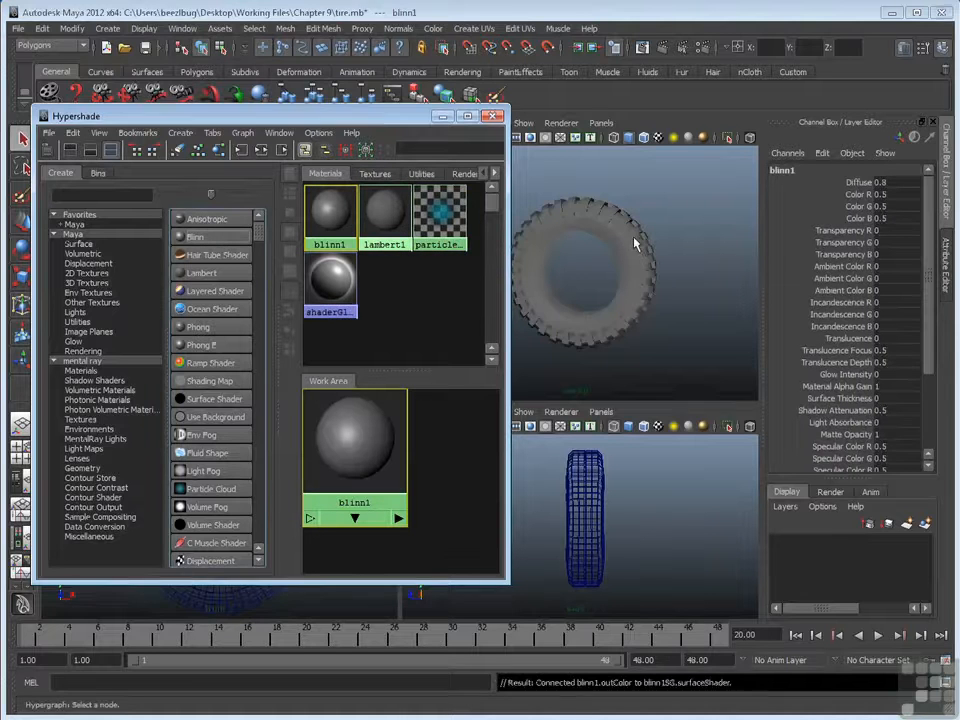
Step: Assign the new Blinn material to the tire
{"action": "left_click", "coordinate": [590, 231]}
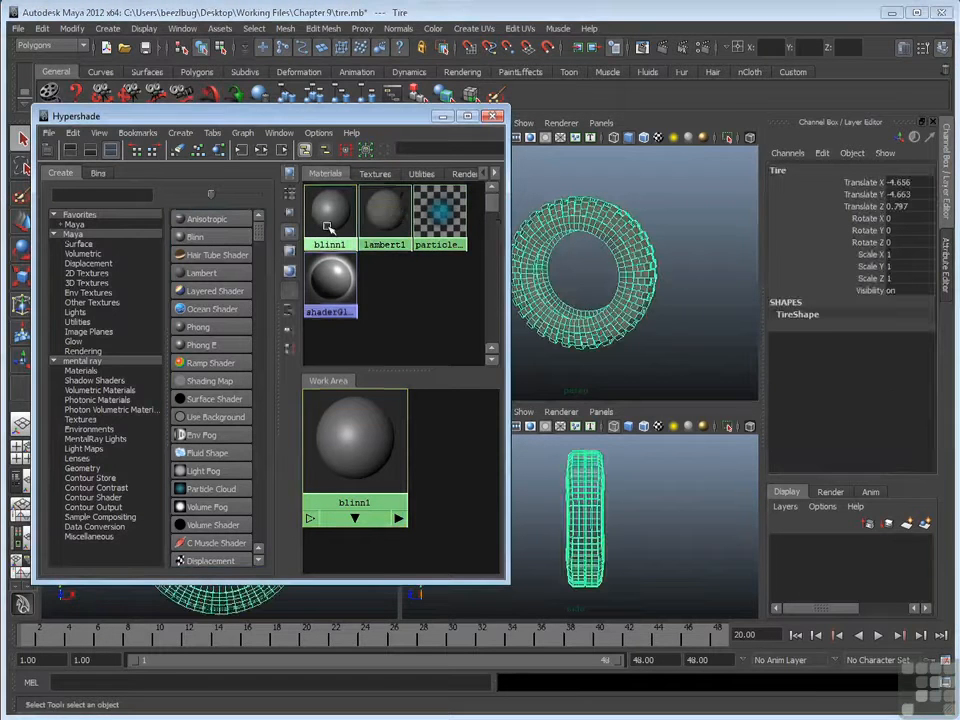
{"action": "right_click", "coordinate": [329, 227]}
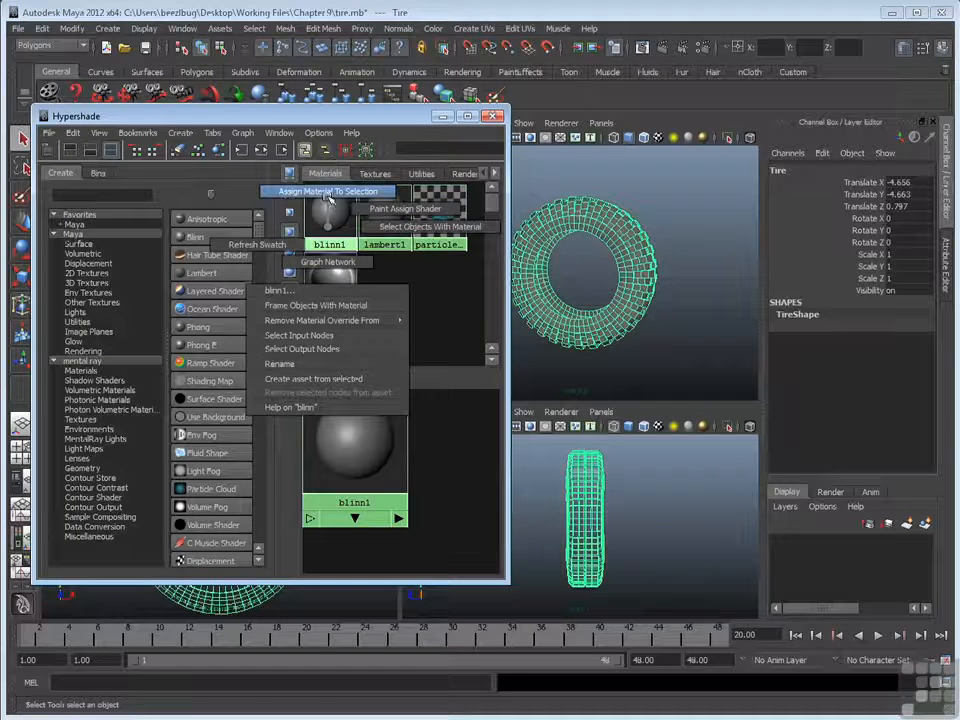
{"action": "left_click", "coordinate": [328, 193]}
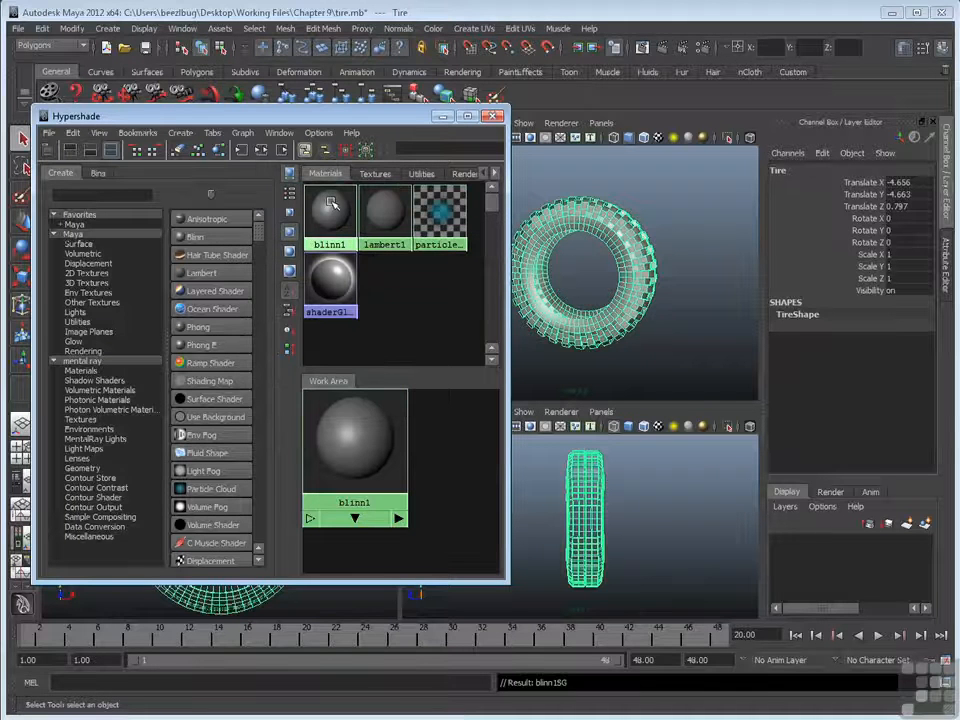
Step: Open the Blinn material's attributes and examine its specular highlights on the tire in the perspective view
{"action": "double_click", "coordinate": [332, 206]}
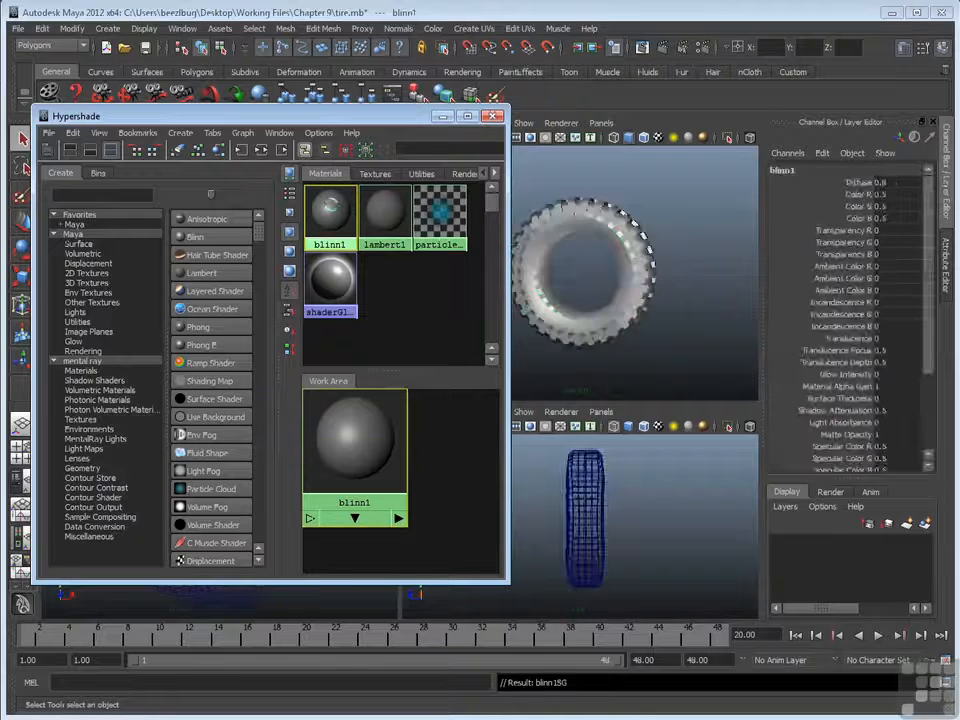
{"action": "middle_click_drag", "start_coordinate": [564, 241], "coordinate": [599, 240], "text": "alt"}
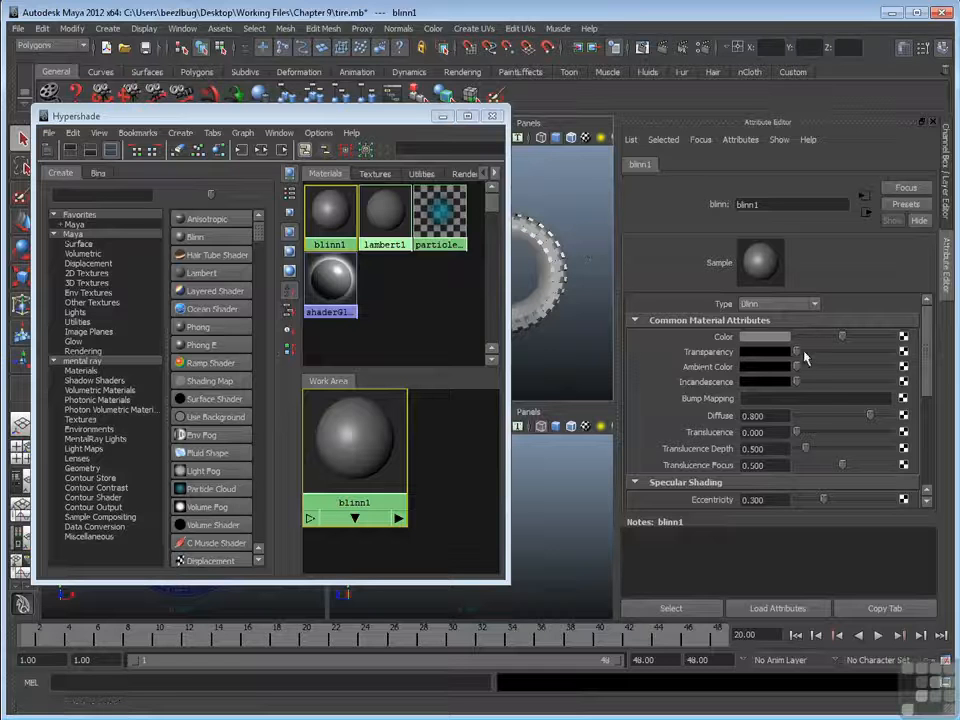
{"action": "left_click", "coordinate": [440, 117]}
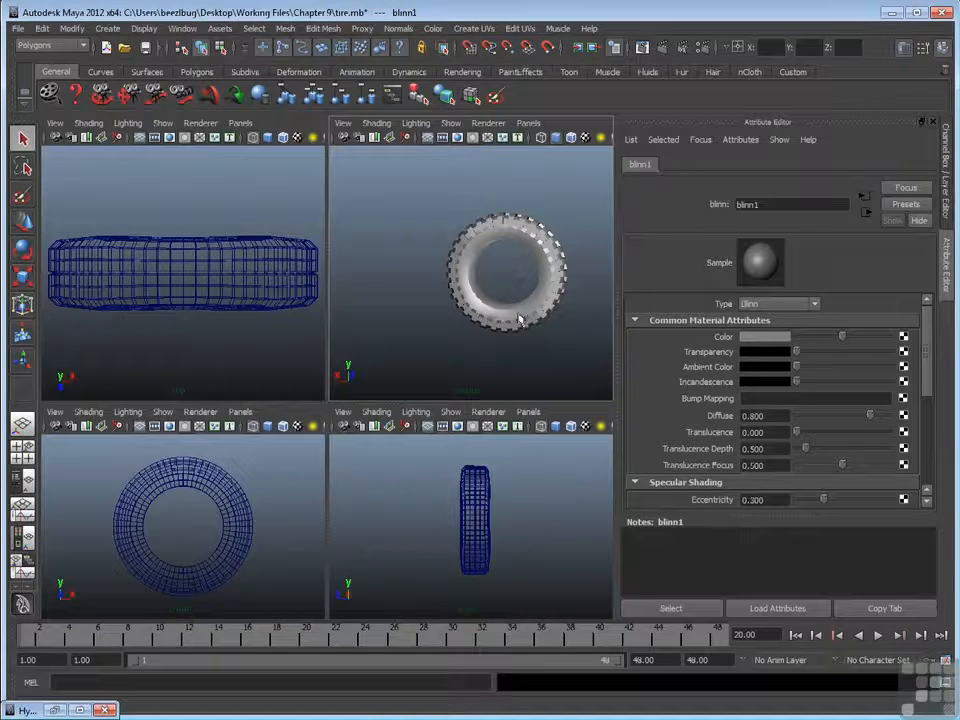
{"action": "right_click_drag", "start_coordinate": [444, 302], "coordinate": [527, 259], "text": "alt"}
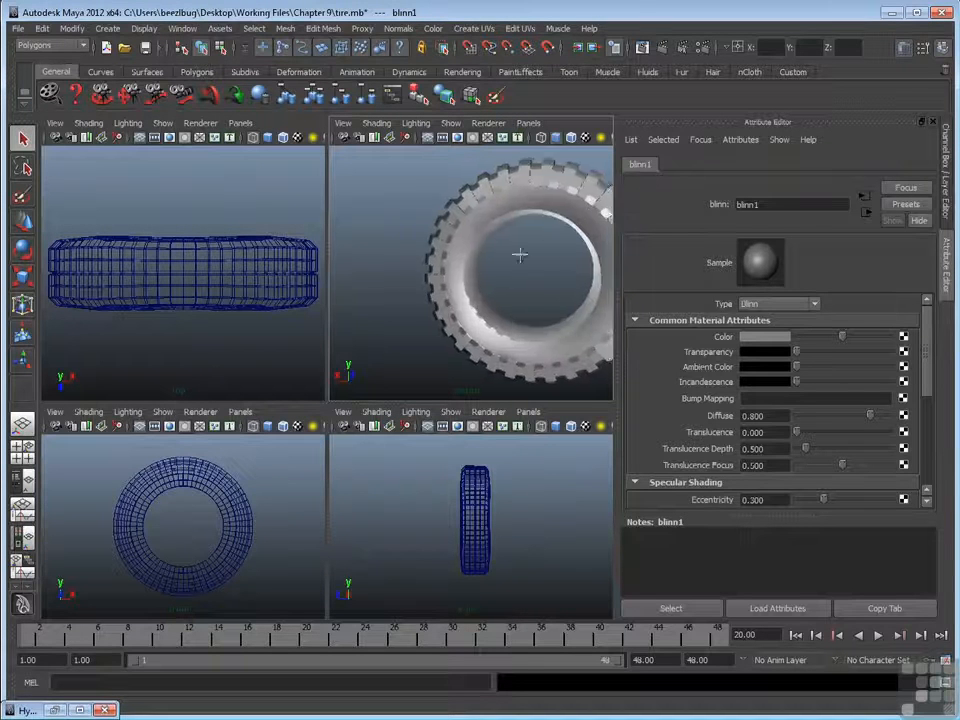
{"action": "left_click_drag", "start_coordinate": [527, 259], "coordinate": [478, 272], "text": "alt"}
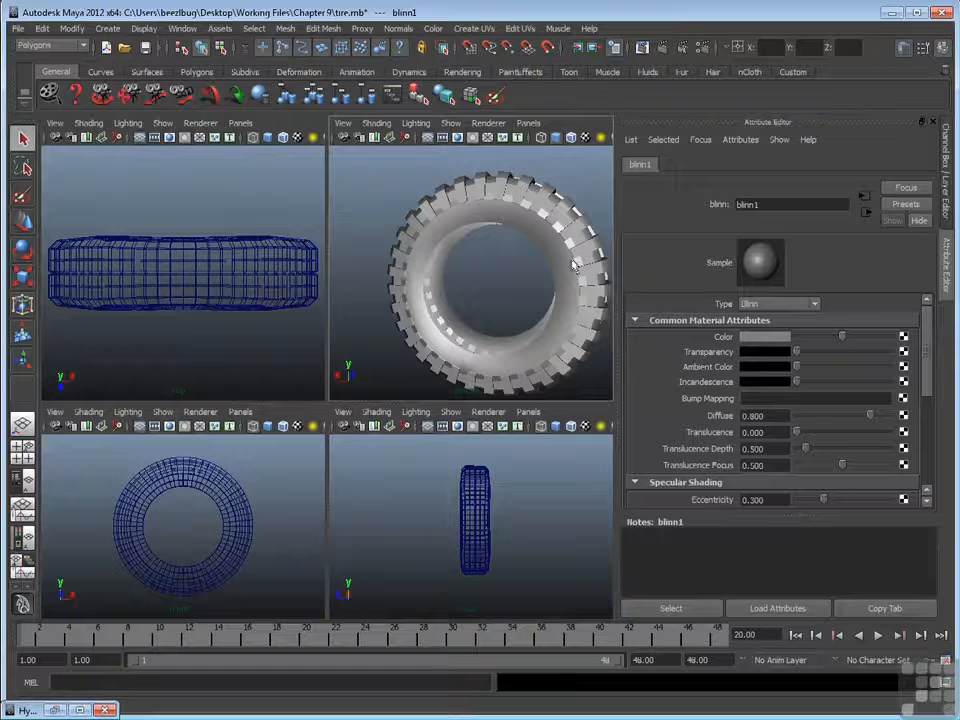
{"action": "left_click_drag", "start_coordinate": [529, 230], "coordinate": [407, 259], "text": "alt"}
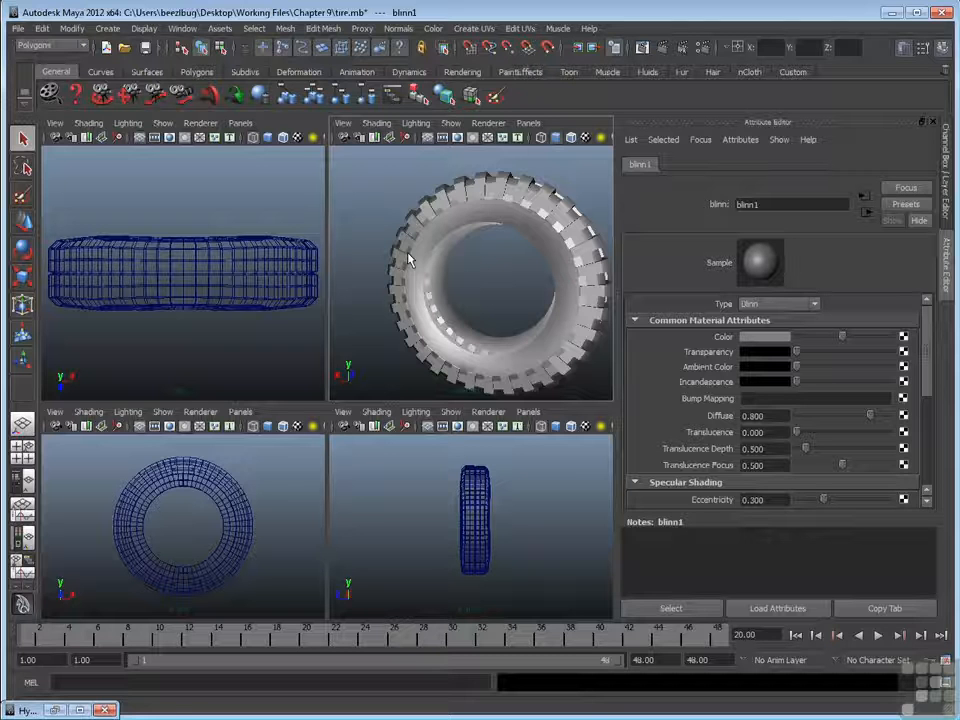
Step: Map the Blinn material's color to a 2D File texture that uses the image tire.jpg
{"action": "left_click", "coordinate": [27, 710]}
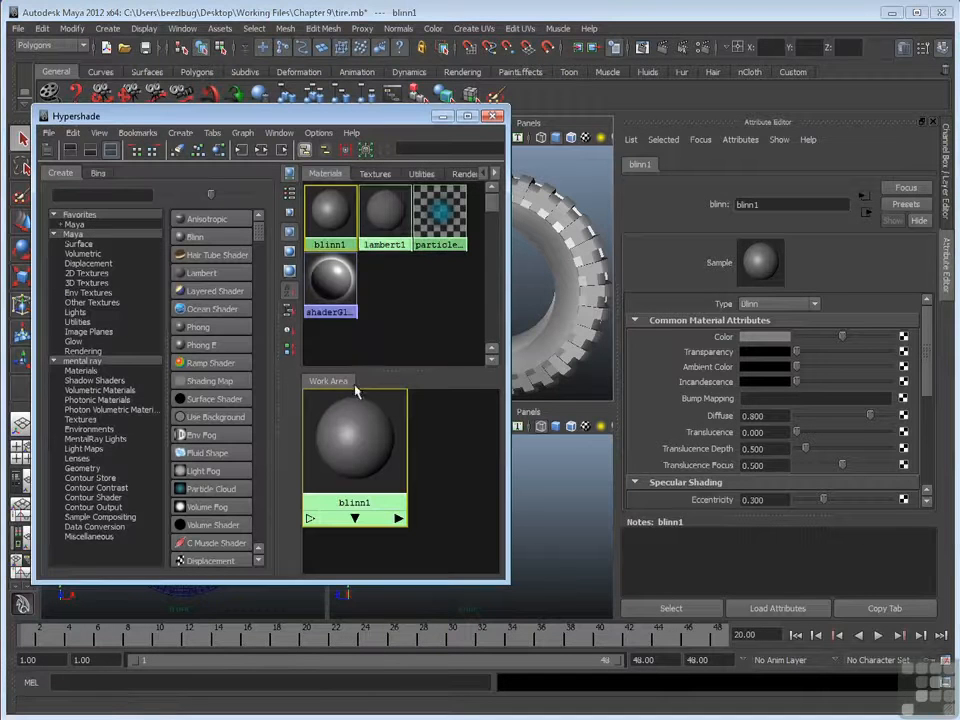
{"action": "left_click", "coordinate": [904, 338]}
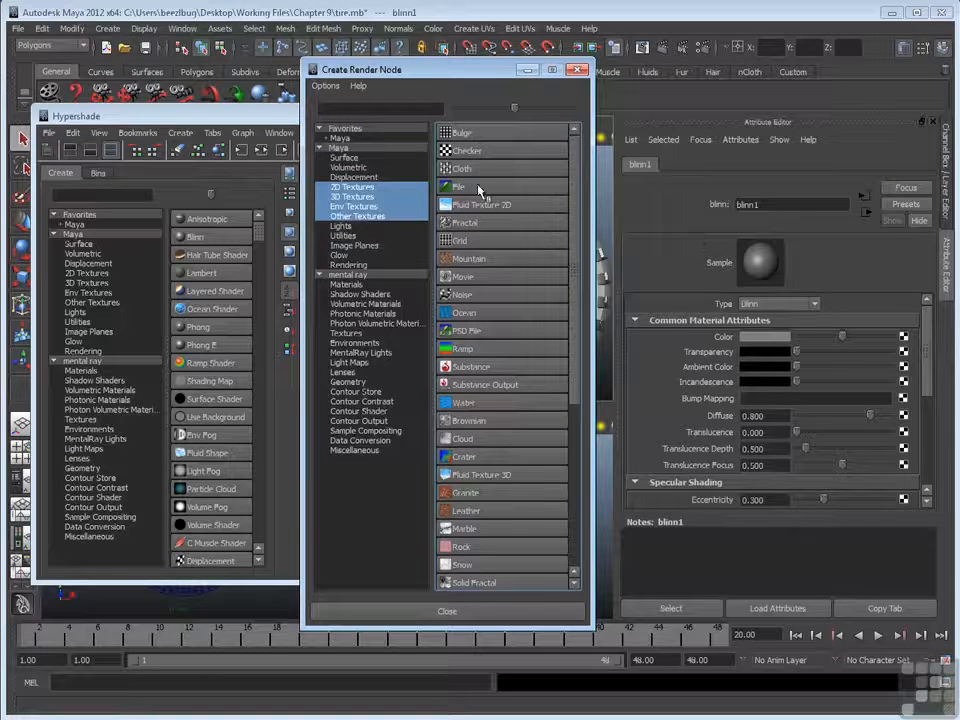
{"action": "left_click", "coordinate": [358, 188]}
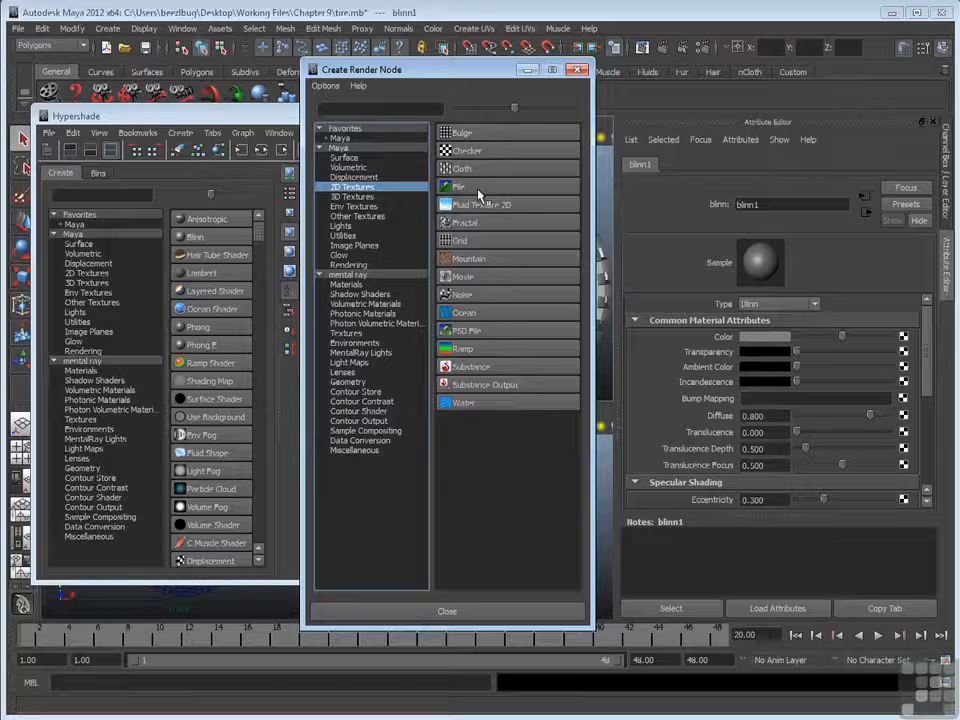
{"action": "left_click", "coordinate": [478, 191]}
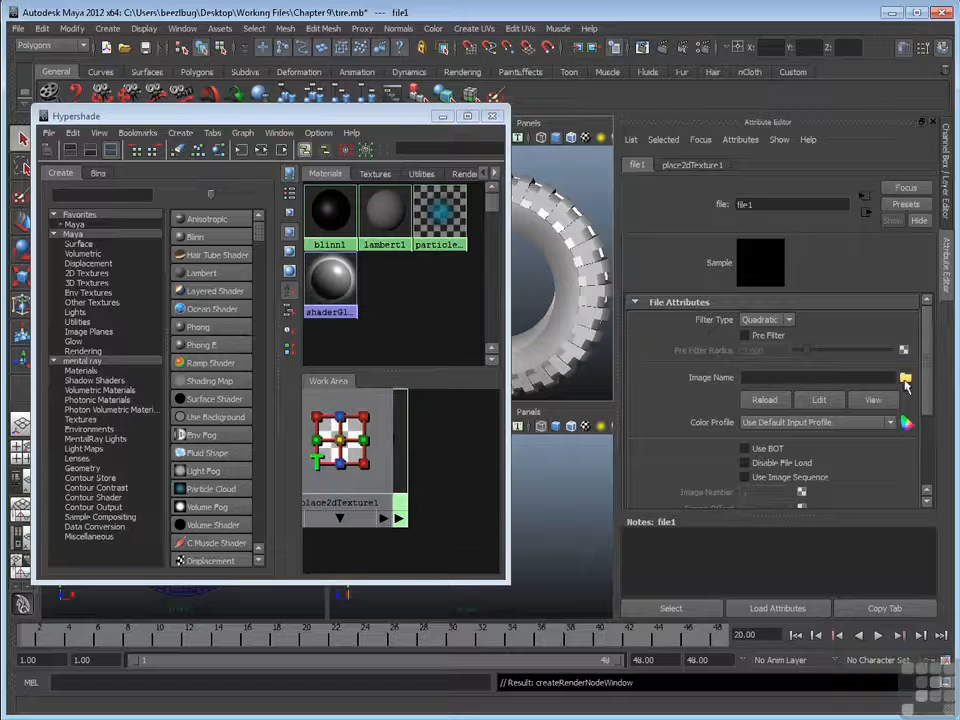
{"action": "left_click", "coordinate": [905, 379]}
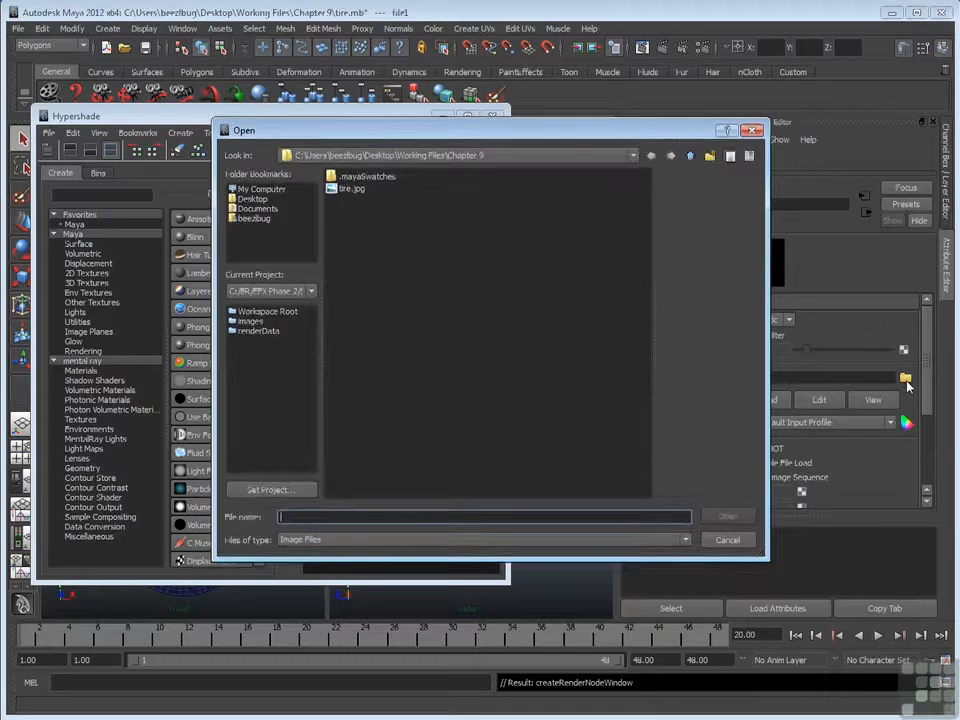
{"action": "left_click", "coordinate": [352, 189]}
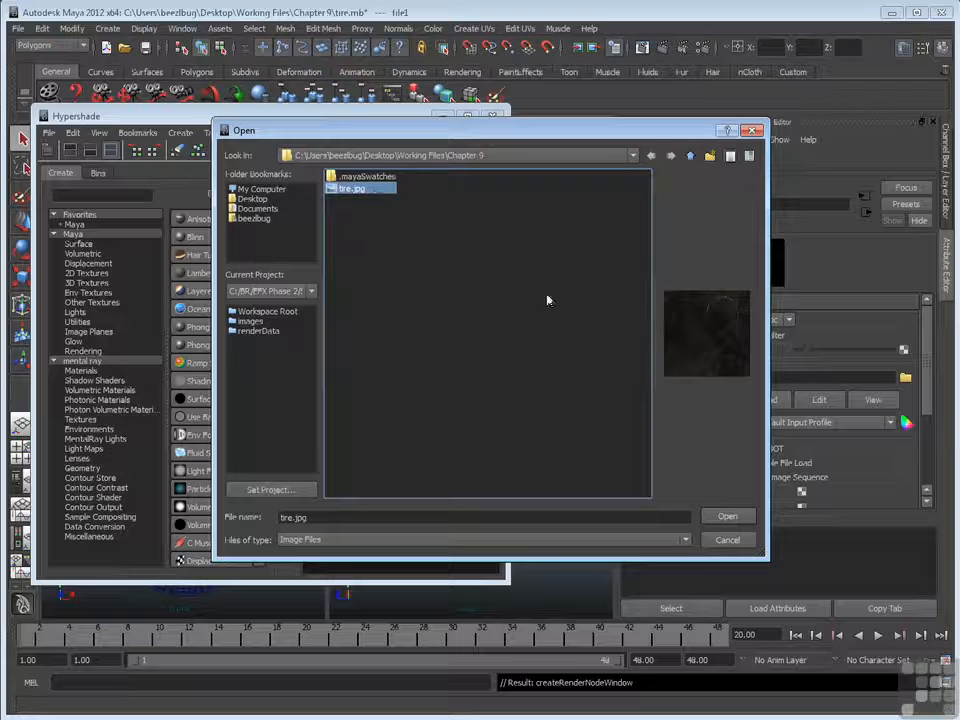
{"action": "left_click", "coordinate": [727, 517]}
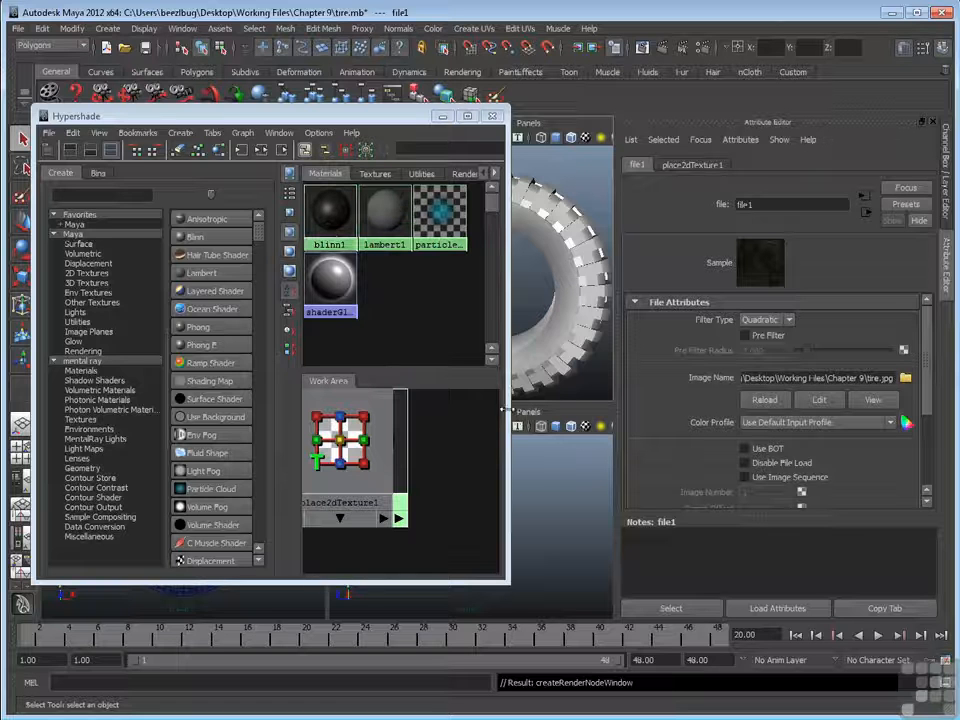
Step: Graph the Blinn material's shading network in a widened Hypershade and show the attributes of its 2D texture placement node
{"action": "left_click_drag", "start_coordinate": [509, 414], "coordinate": [684, 412]}
{"action": "right_click", "coordinate": [327, 213]}
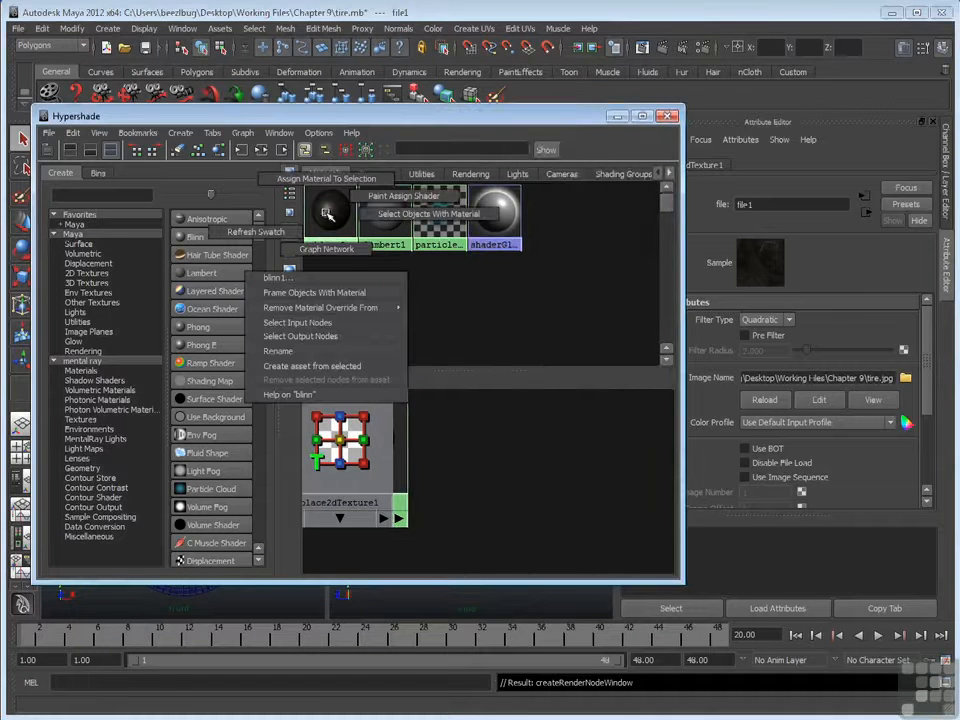
{"action": "left_click", "coordinate": [326, 249]}
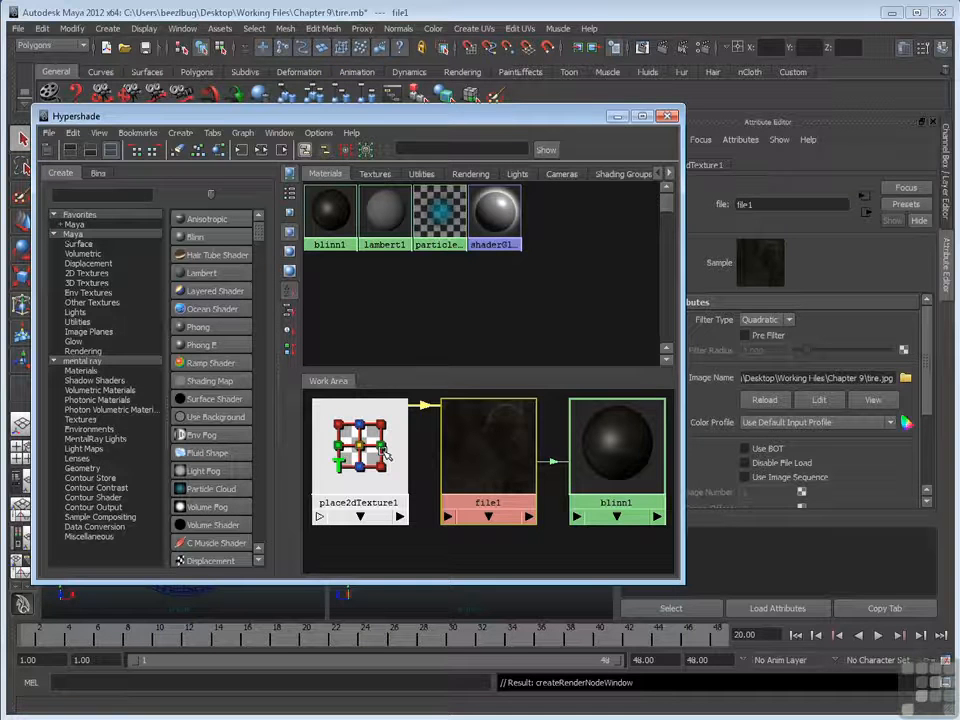
{"action": "left_click", "coordinate": [385, 453]}
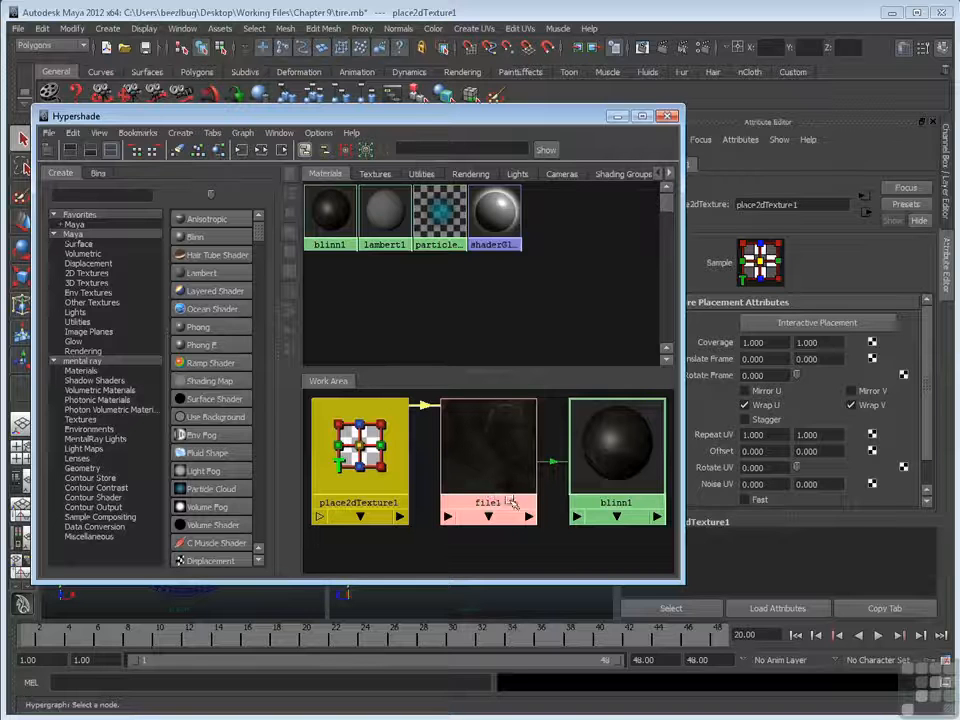
Step: Maximize the perspective view with the whole tire in frame and turn on Hardware Texturing
{"action": "left_click", "coordinate": [619, 118]}
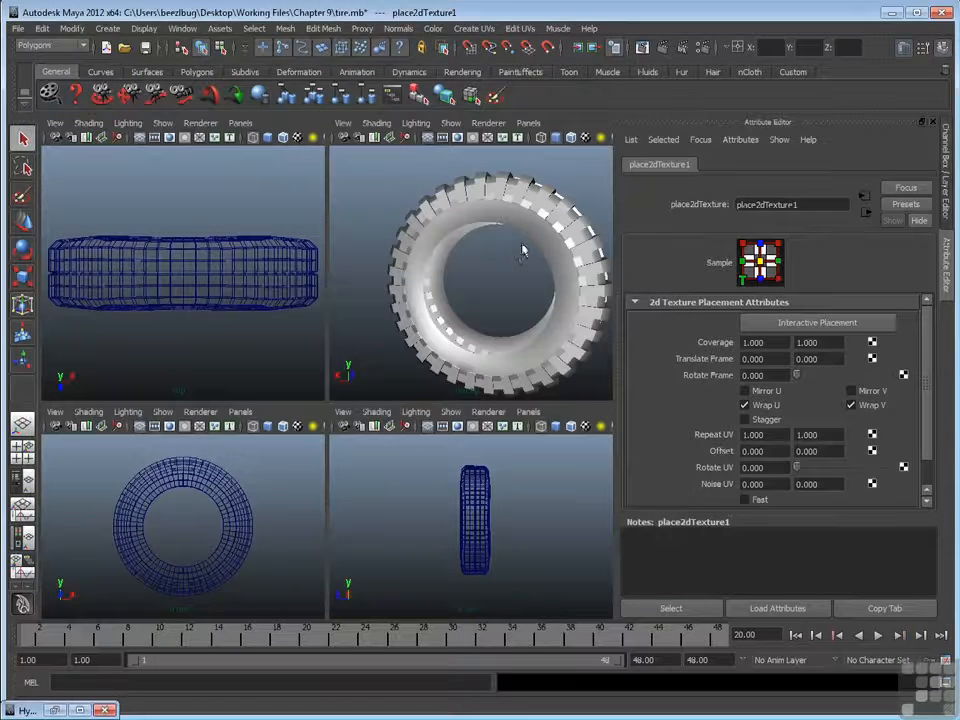
{"action": "left_click", "coordinate": [501, 165]}
{"action": "key", "text": "space"}
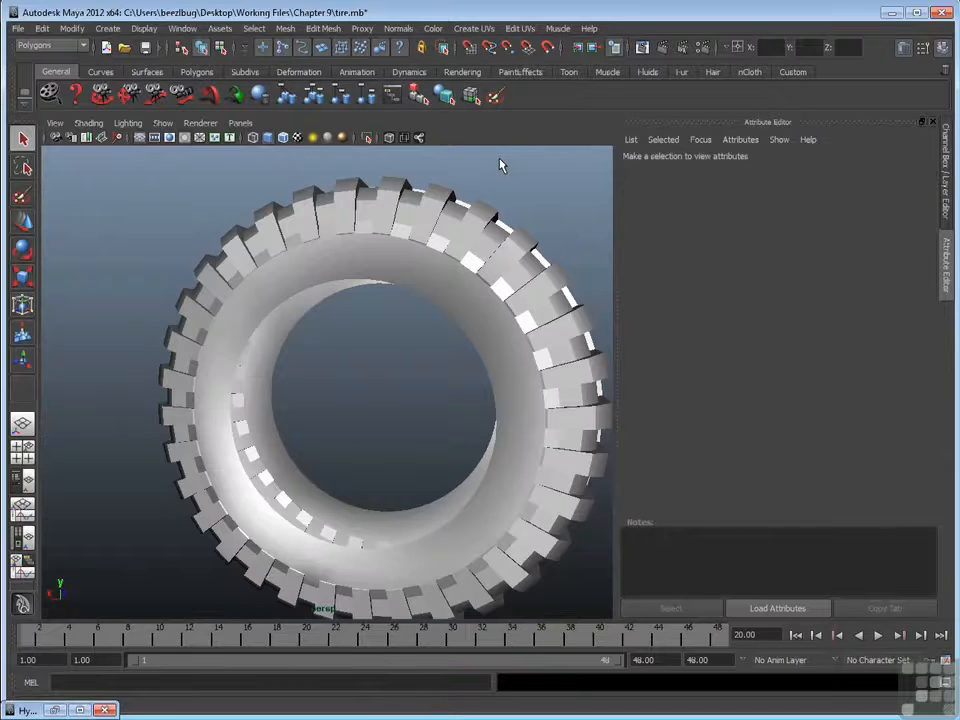
{"action": "right_click_drag", "start_coordinate": [500, 222], "coordinate": [403, 265], "text": "alt"}
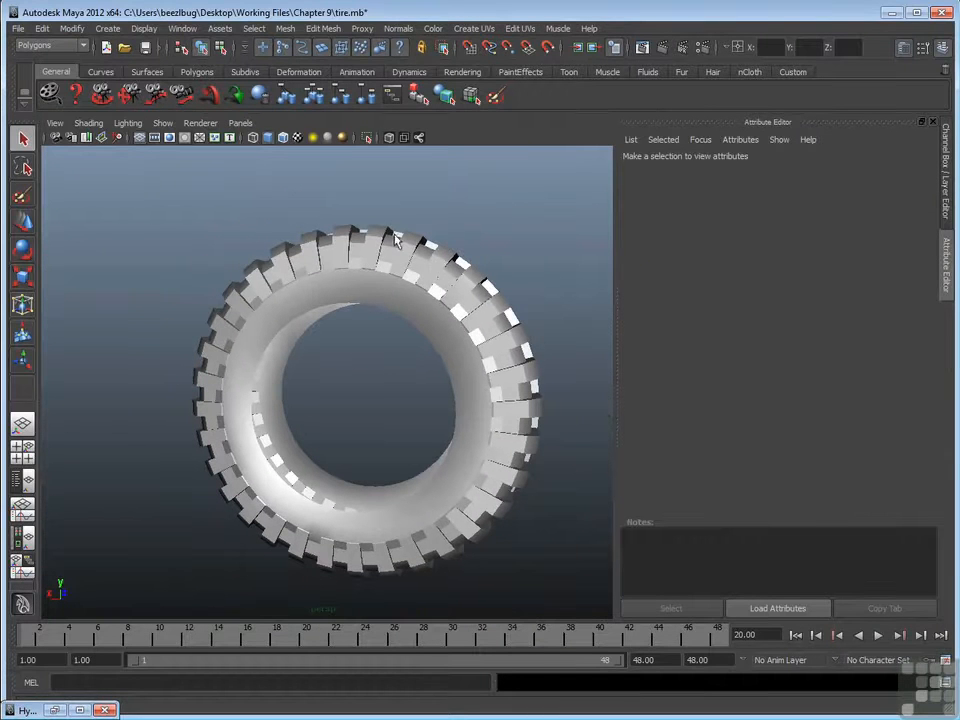
{"action": "left_click", "coordinate": [95, 124]}
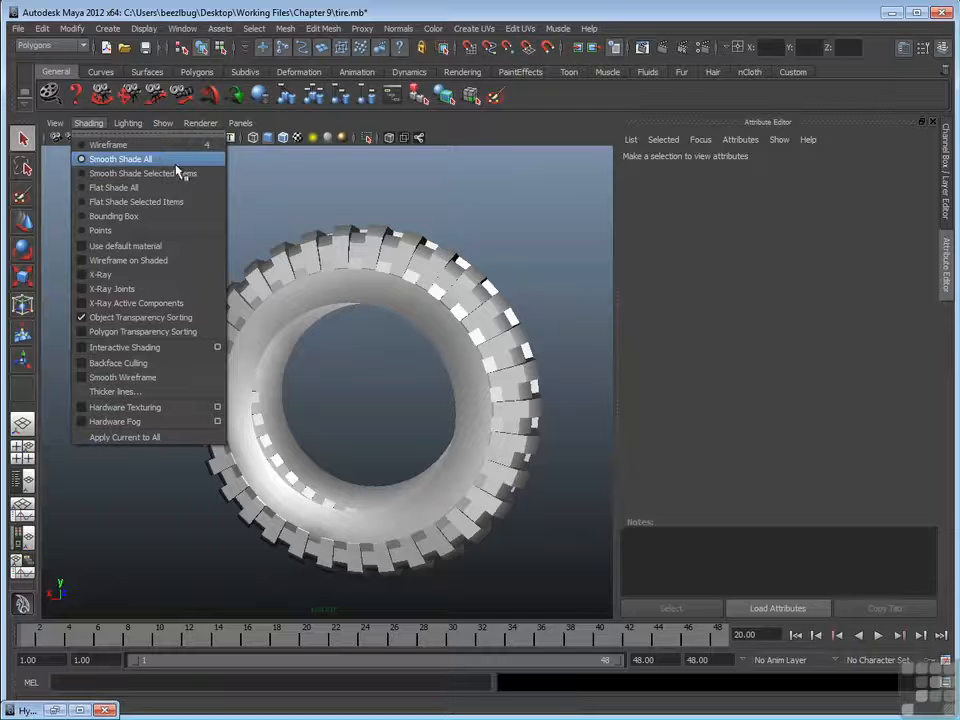
{"action": "left_click", "coordinate": [183, 412]}
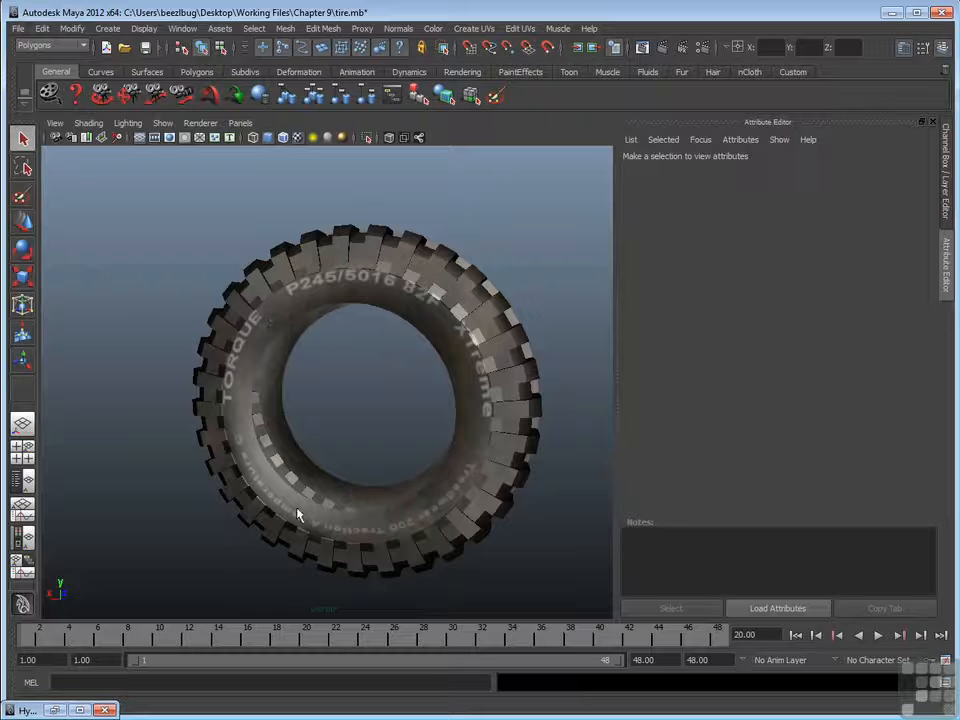
Step: Examine the textured tire from an angle and open the source image tire.jpg in the image viewer for comparison
{"action": "left_click_drag", "start_coordinate": [446, 327], "coordinate": [442, 358], "text": "alt"}
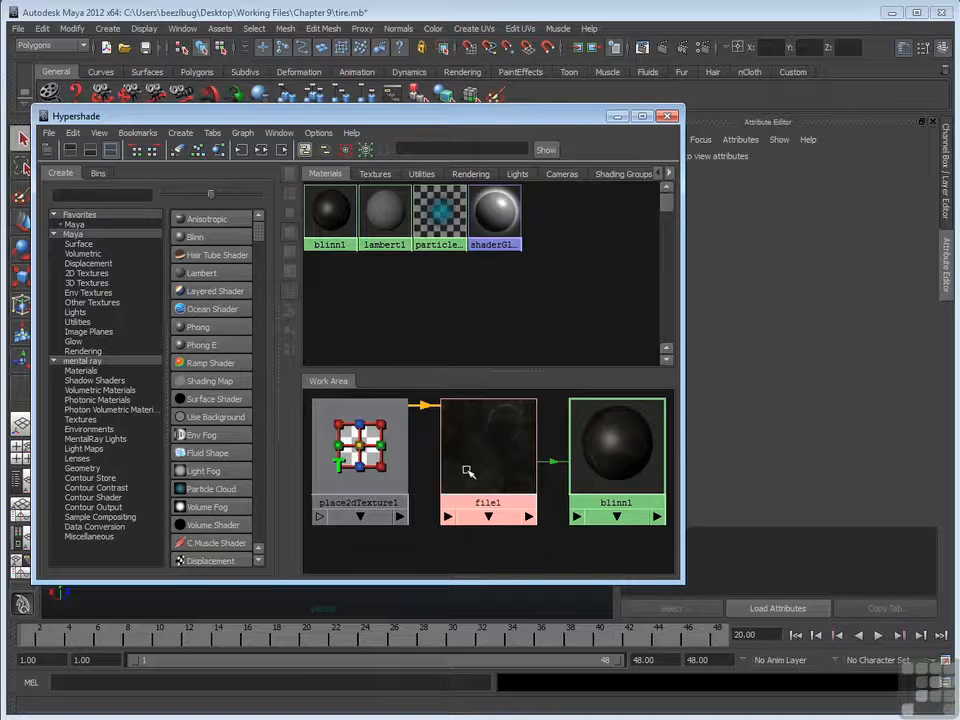
{"action": "left_click", "coordinate": [617, 116]}
{"action": "left_click", "coordinate": [19, 30]}
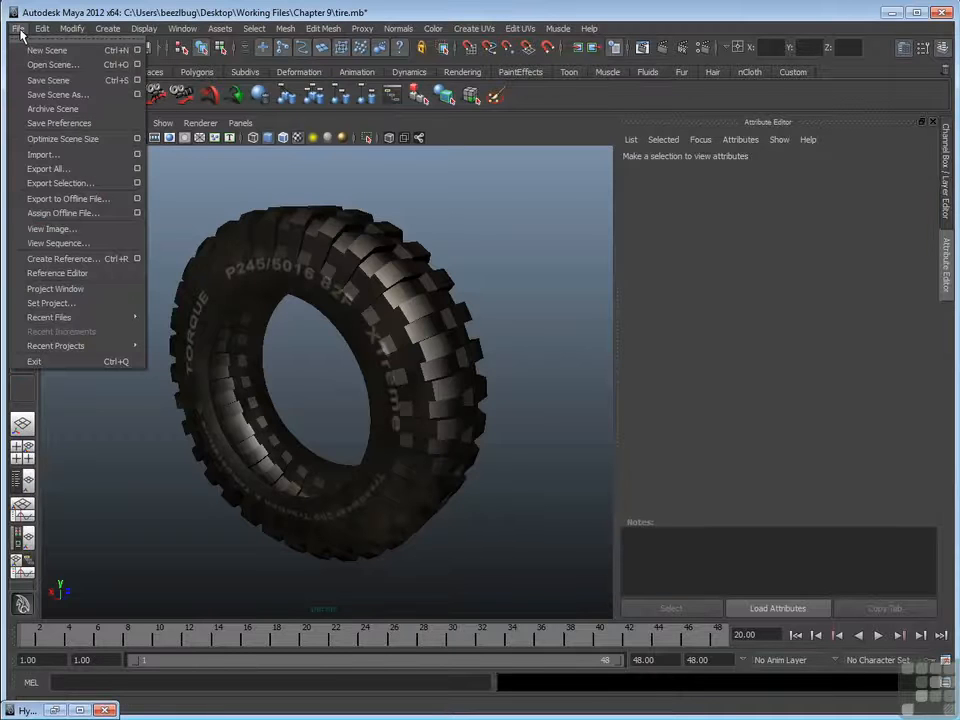
{"action": "left_click", "coordinate": [104, 233]}
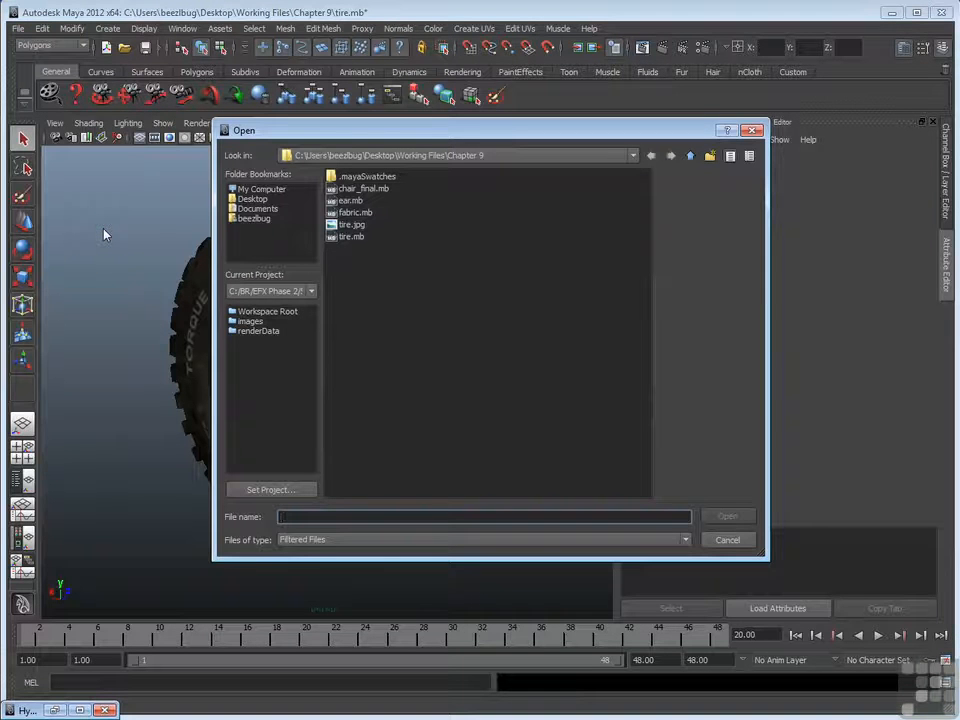
{"action": "left_click", "coordinate": [350, 226]}
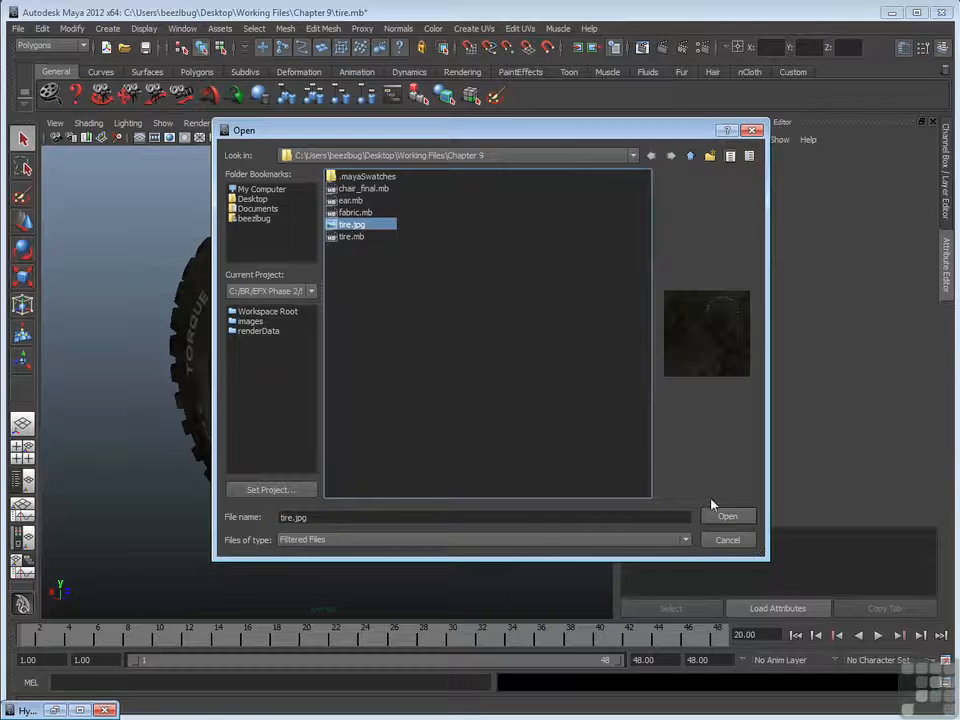
{"action": "left_click", "coordinate": [724, 517]}
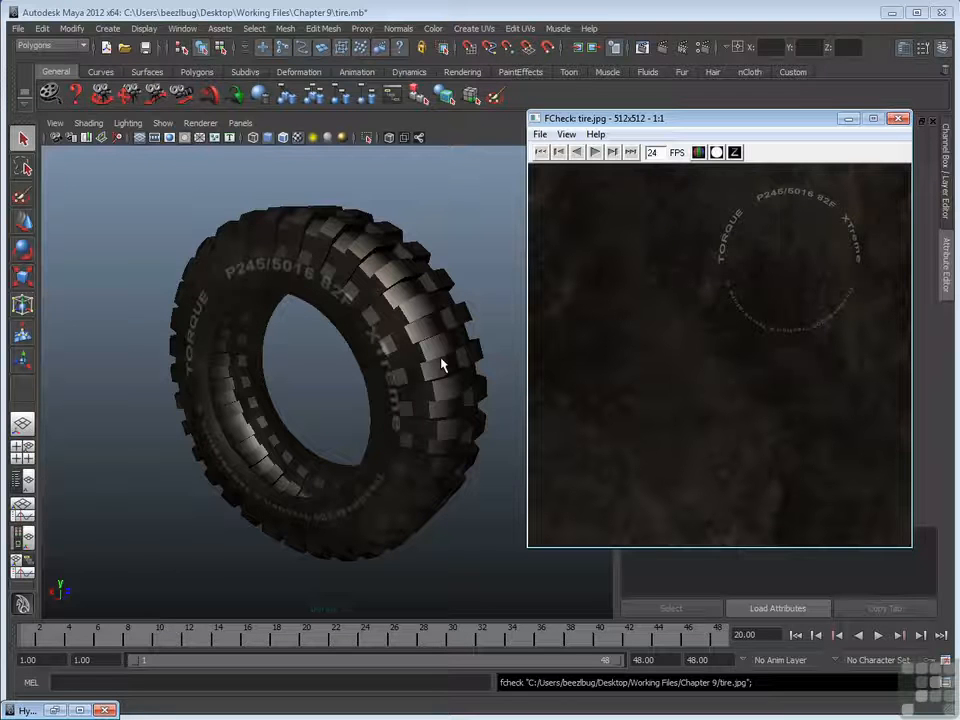
Step: Examine the tire's UV layout over the tire.jpg image in the UV Texture Editor with the full texture square in view, then close the editor
{"action": "left_click", "coordinate": [186, 29]}
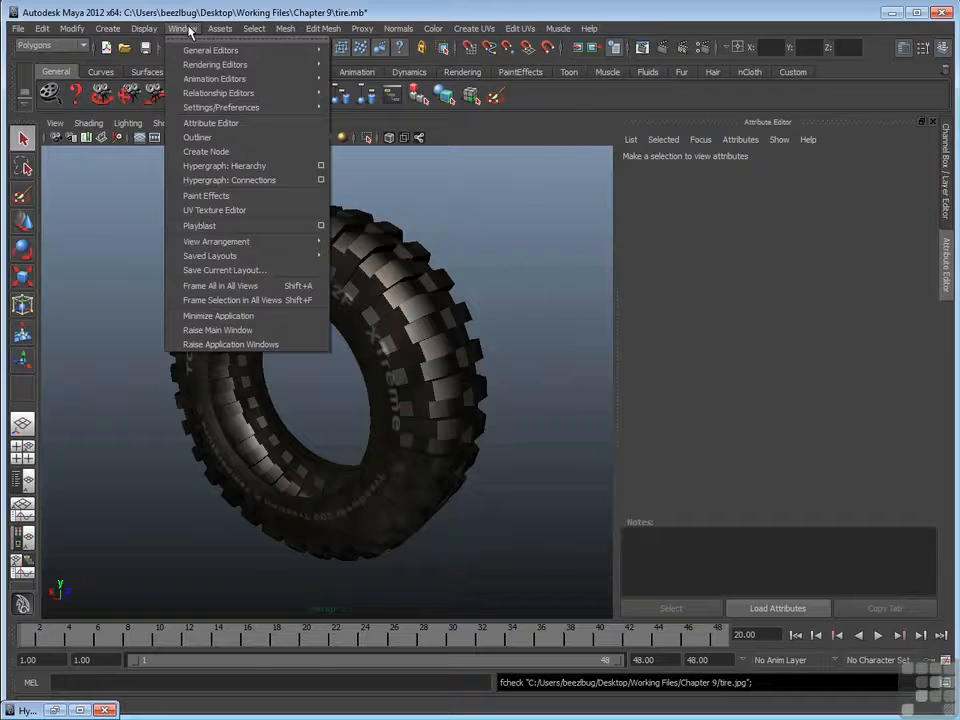
{"action": "left_click", "coordinate": [230, 213]}
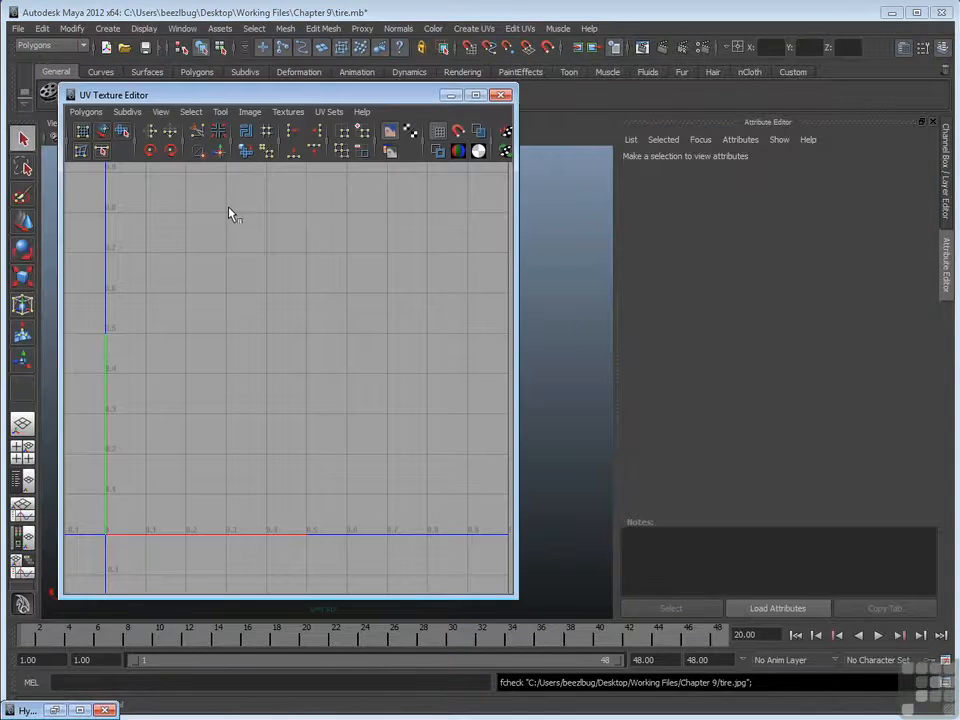
{"action": "left_click_drag", "start_coordinate": [246, 95], "coordinate": [565, 89]}
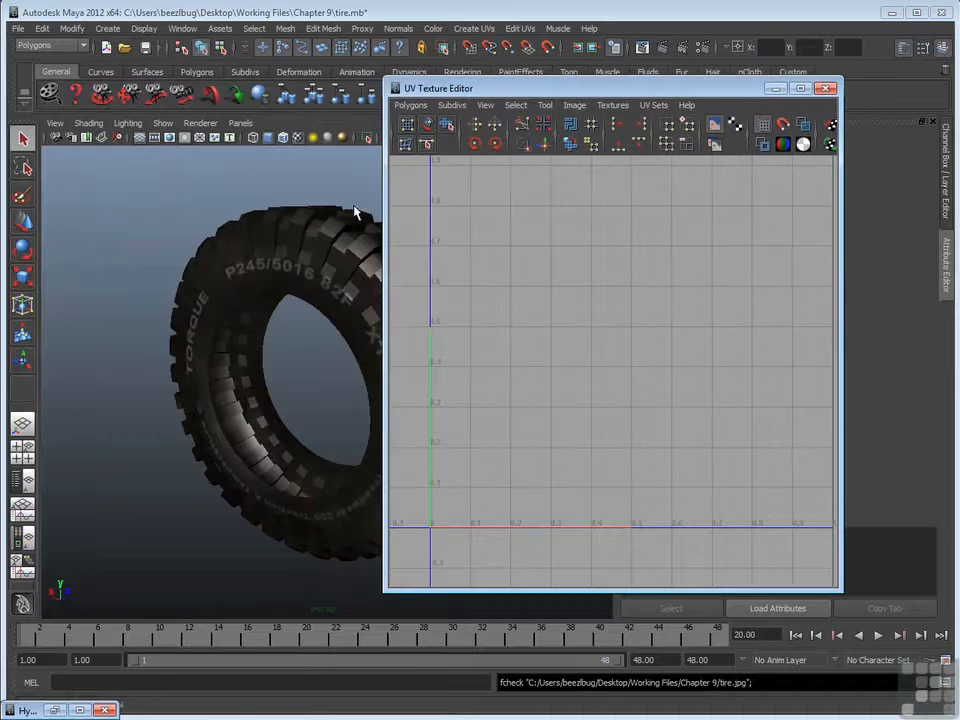
{"action": "left_click", "coordinate": [272, 248]}
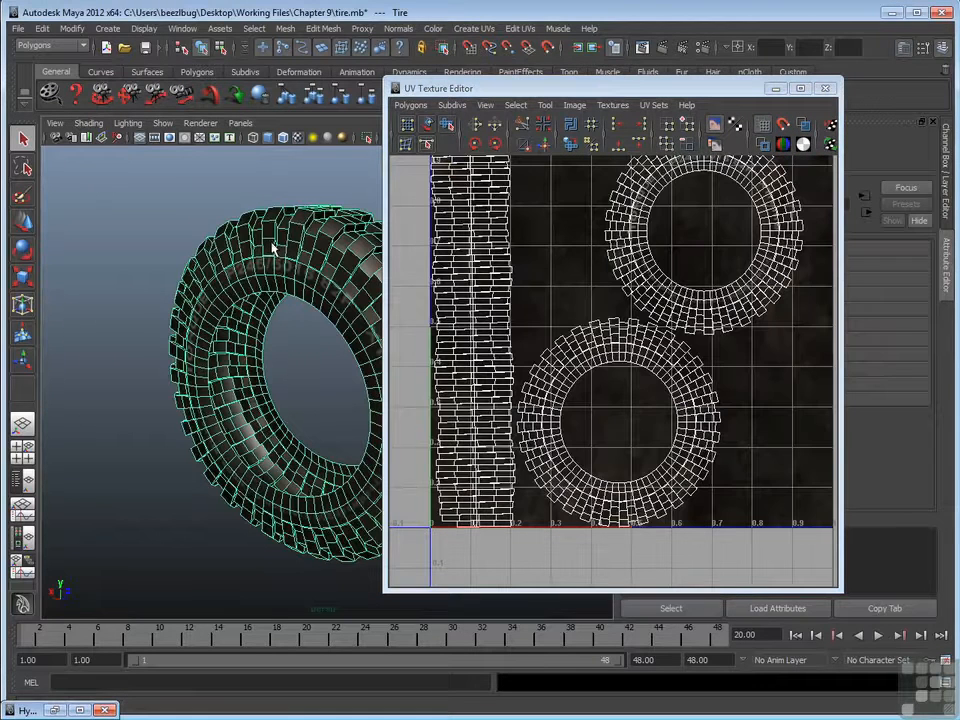
{"action": "middle_click_drag", "start_coordinate": [615, 300], "coordinate": [615, 333], "text": "alt"}
{"action": "right_click_drag", "start_coordinate": [615, 333], "coordinate": [547, 344], "text": "alt"}
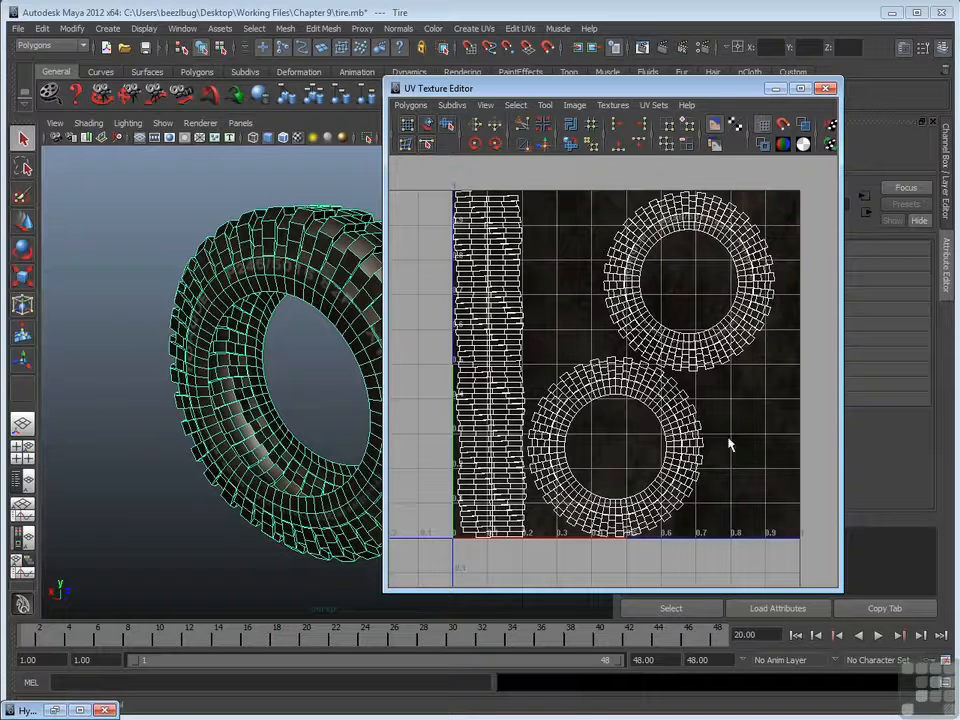
{"action": "left_click", "coordinate": [826, 89]}
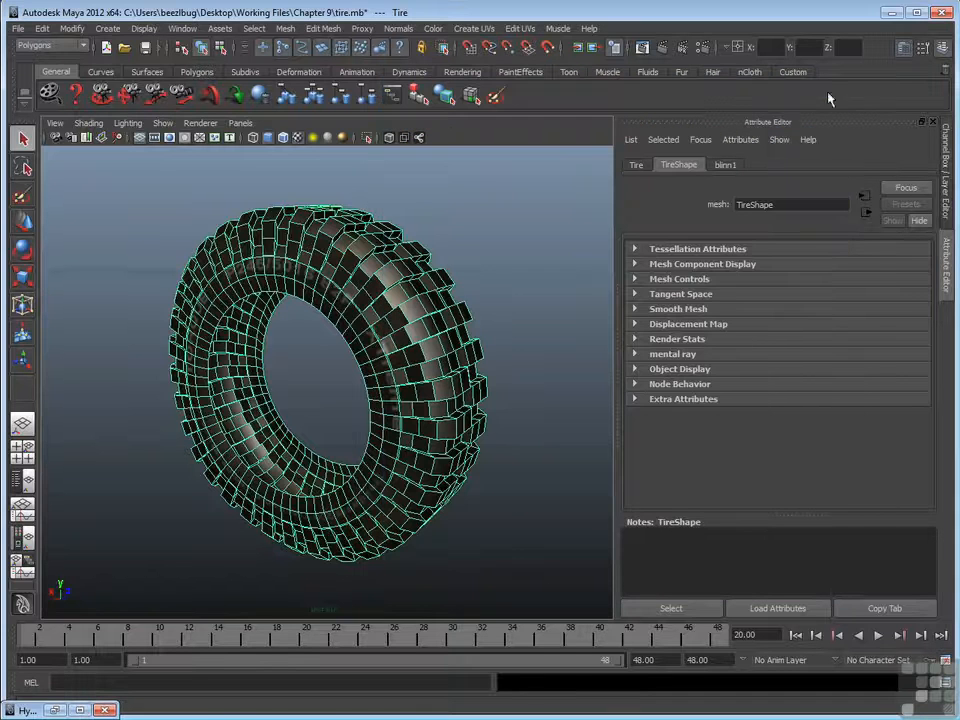
Step: Restore the Hypershade, select the Blinn material in the shading network and bring its specular shading attributes into view
{"action": "left_click", "coordinate": [27, 710]}
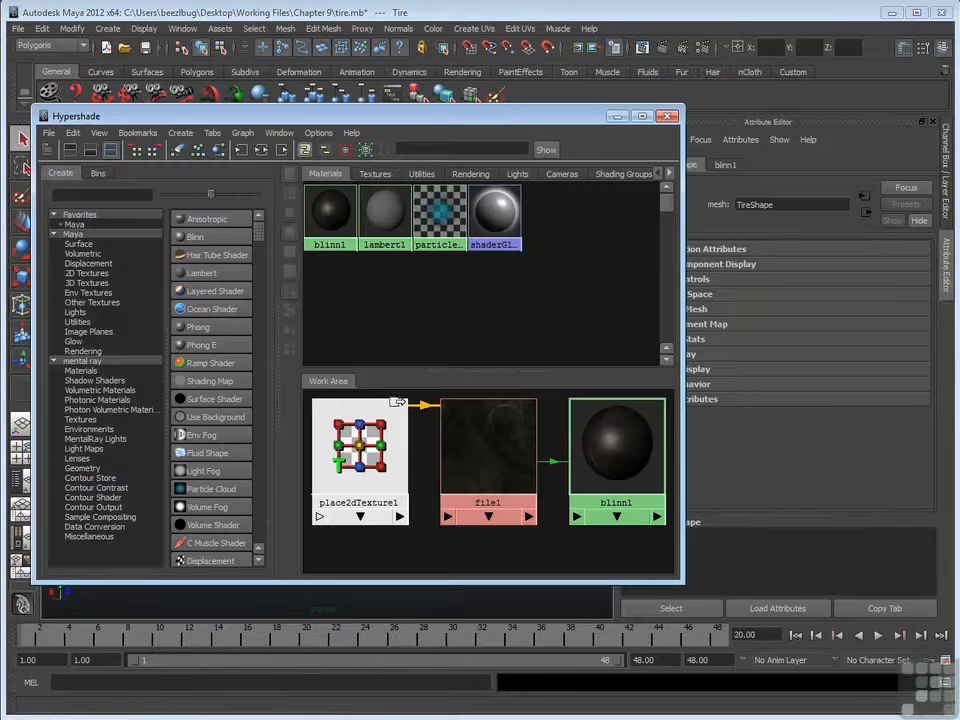
{"action": "left_click", "coordinate": [618, 450]}
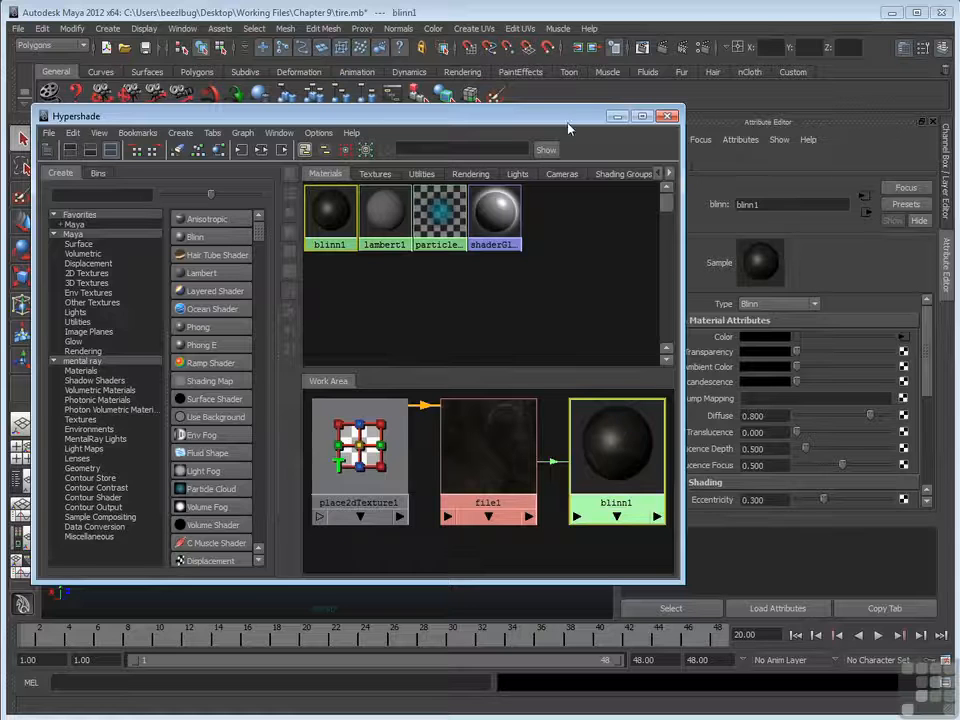
{"action": "left_click_drag", "start_coordinate": [570, 130], "coordinate": [560, 130]}
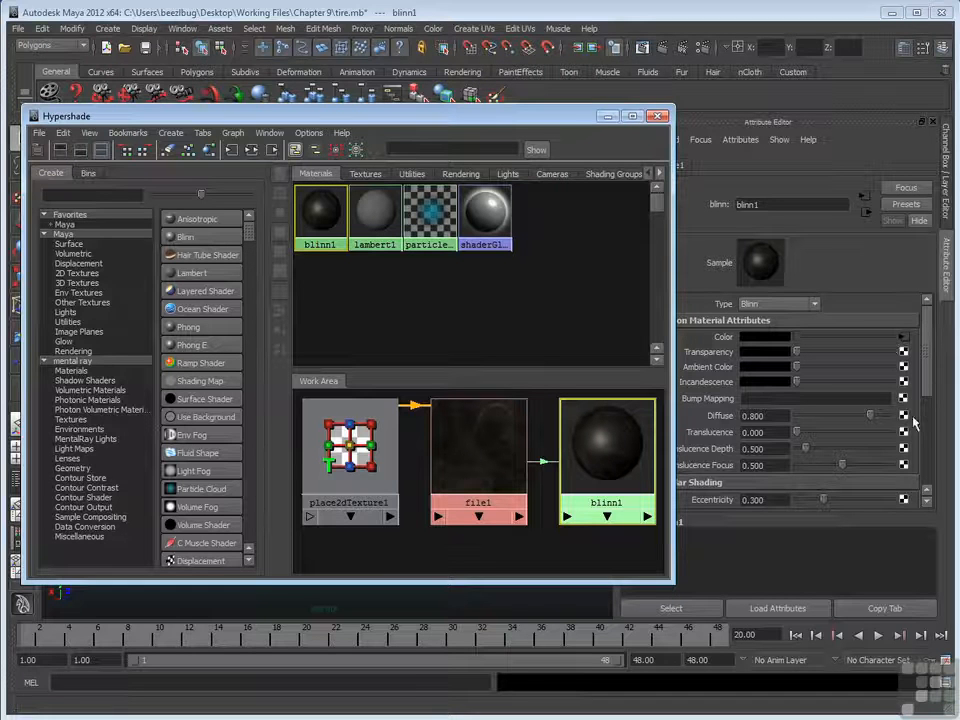
{"action": "scroll", "coordinate": [928, 385], "scroll_direction": "down", "scroll_amount": 3}
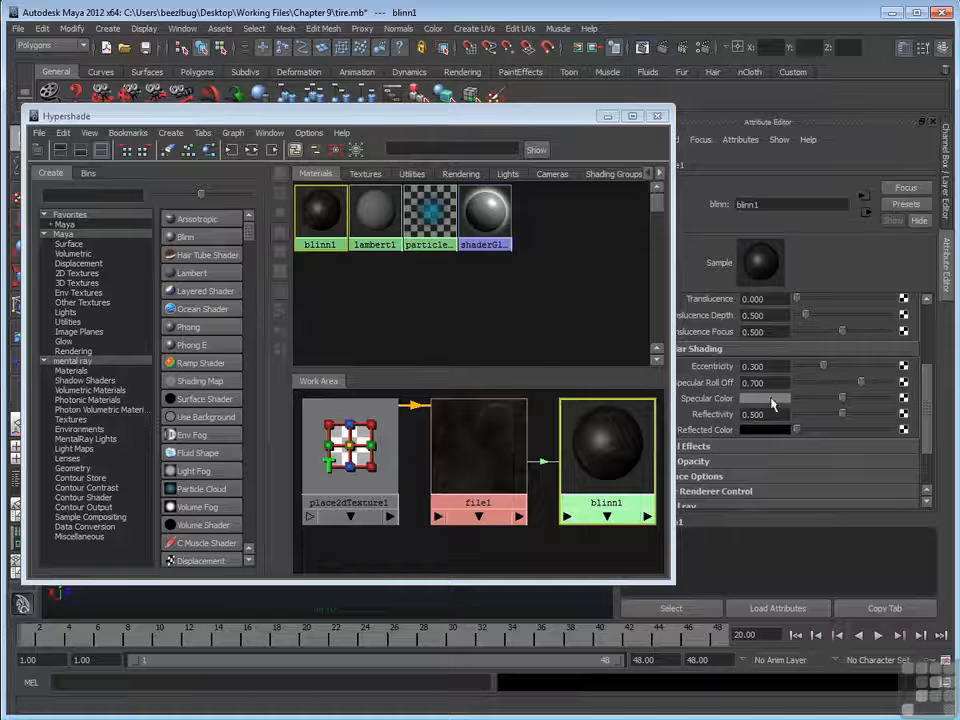